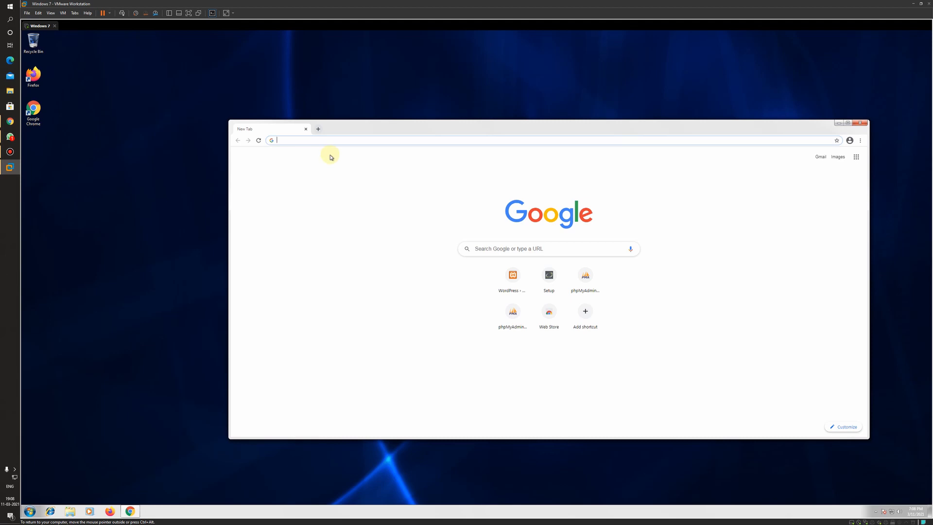
Step: Download the DVWA archive from dvwa.co.uk, reached through a web search for "dvwa download"
{"action": "left_click", "coordinate": [293, 143]}
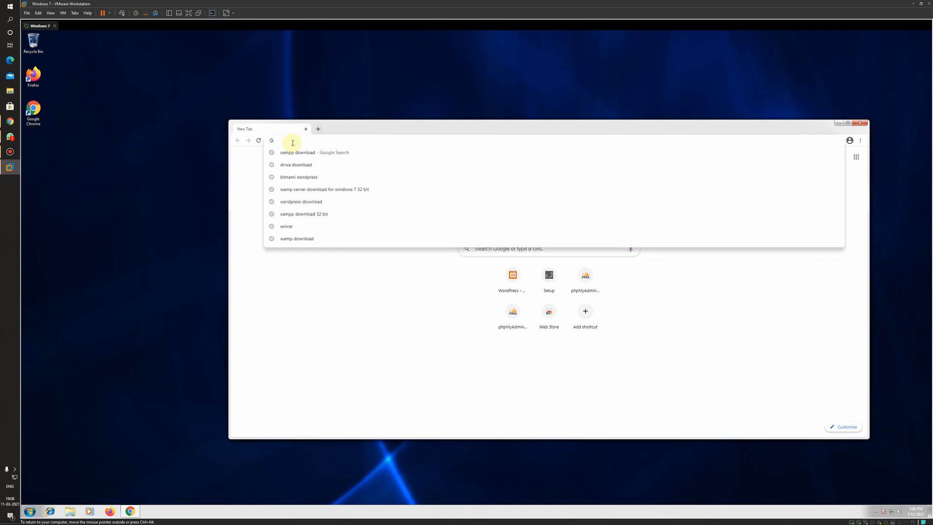
{"action": "left_click", "coordinate": [294, 165]}
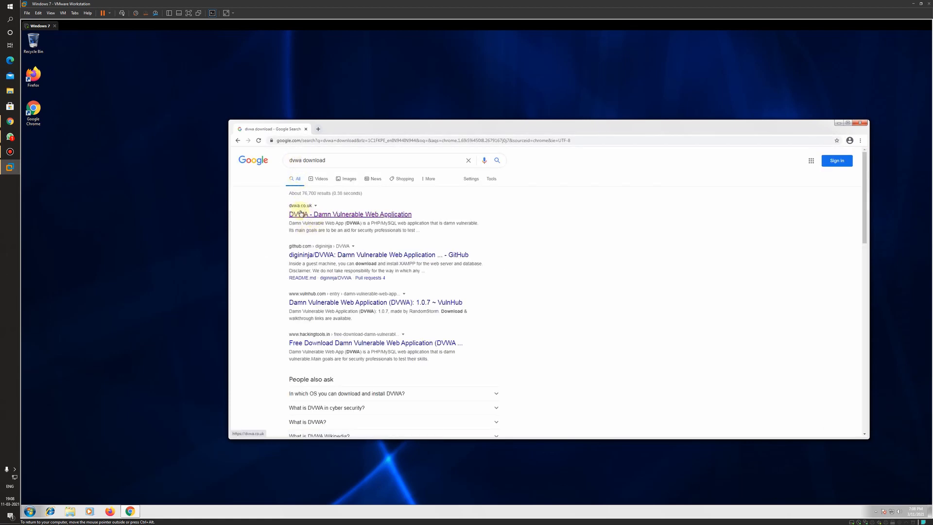
{"action": "left_click", "coordinate": [304, 218]}
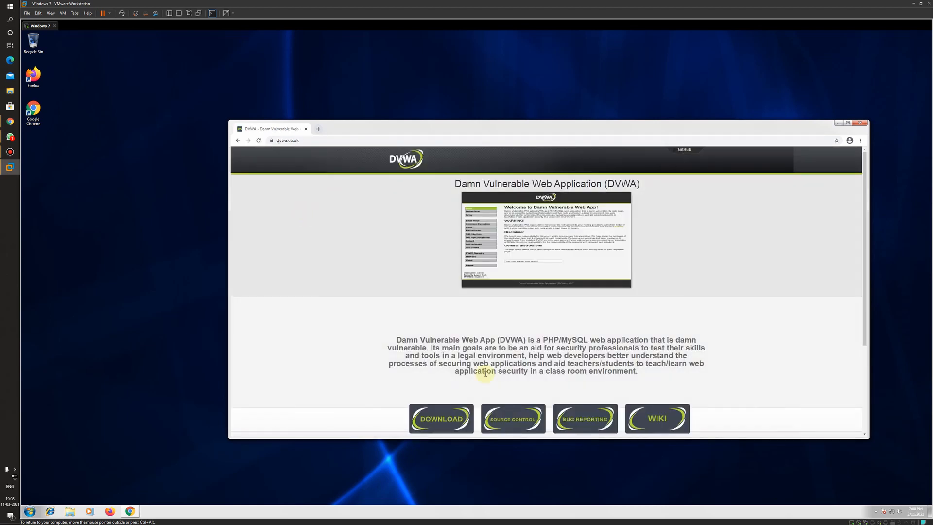
{"action": "scroll", "coordinate": [486, 371], "scroll_direction": "down", "scroll_amount": 2}
{"action": "left_click", "coordinate": [438, 333]}
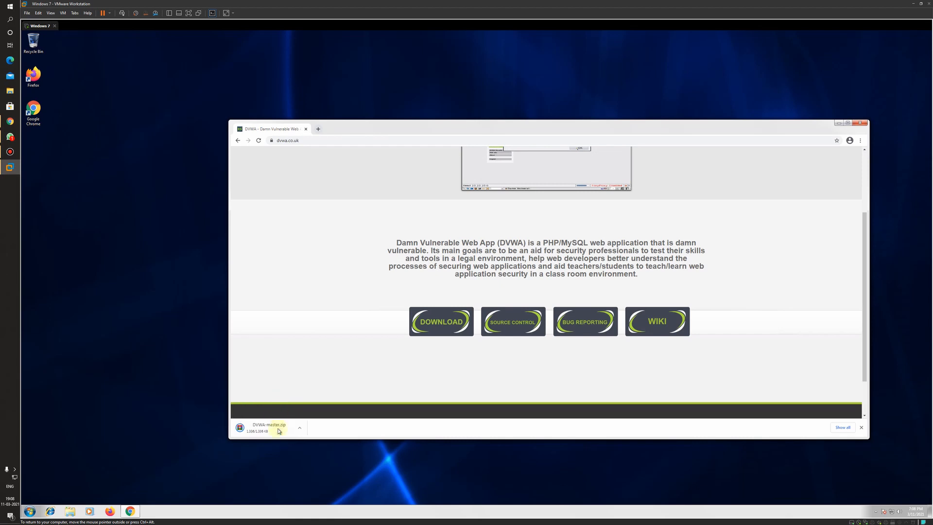
Step: Show the downloaded DVWA-master.zip in its folder and extract it there with WinRAR
{"action": "left_click", "coordinate": [299, 428]}
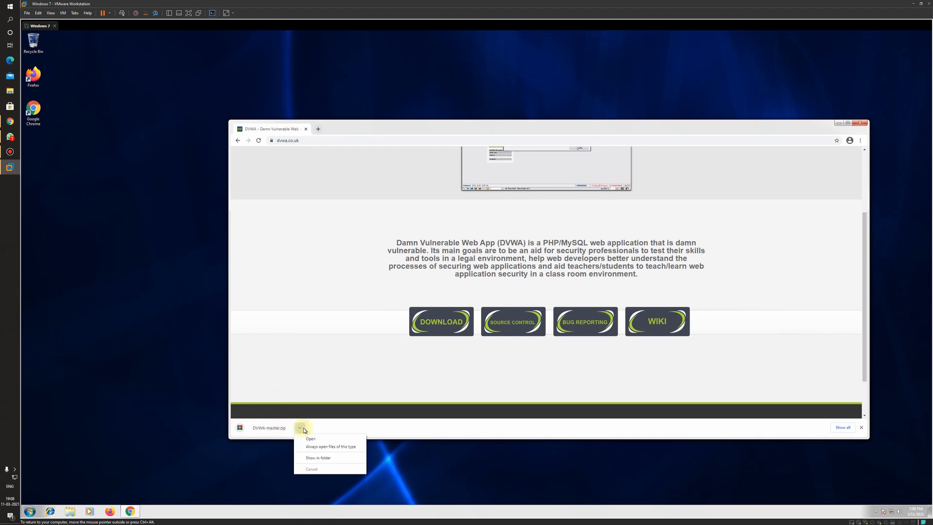
{"action": "left_click", "coordinate": [327, 458]}
{"action": "right_click", "coordinate": [430, 144]}
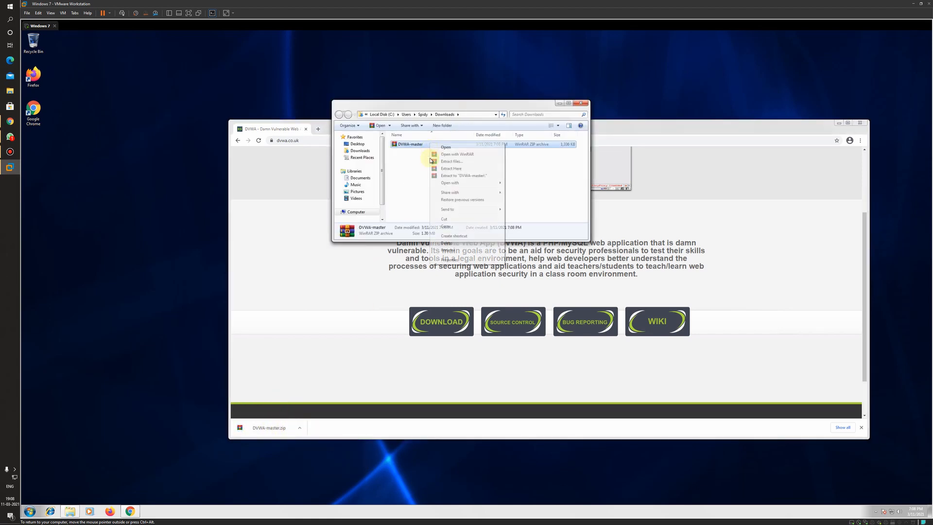
{"action": "left_click", "coordinate": [449, 169]}
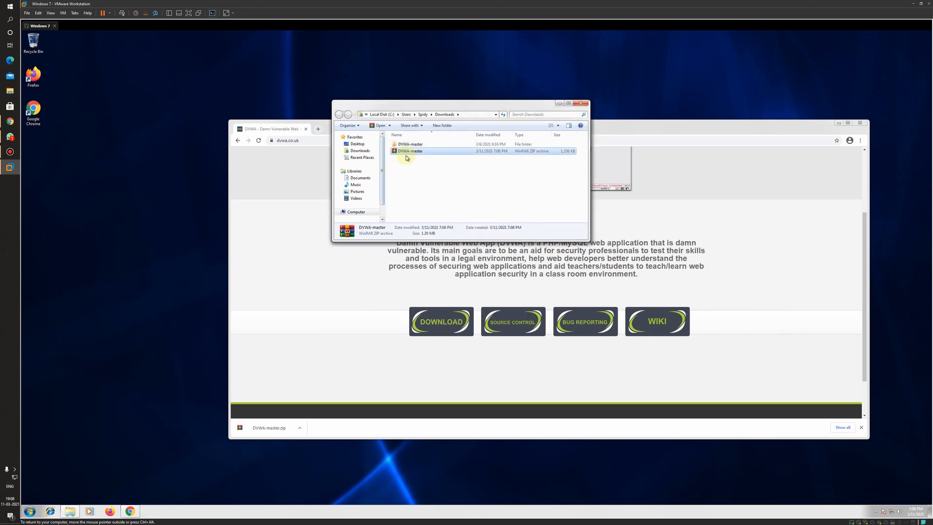
Step: Rename the extracted DVWA-master folder to dvwa
{"action": "right_click", "coordinate": [411, 145]}
{"action": "left_click", "coordinate": [437, 259]}
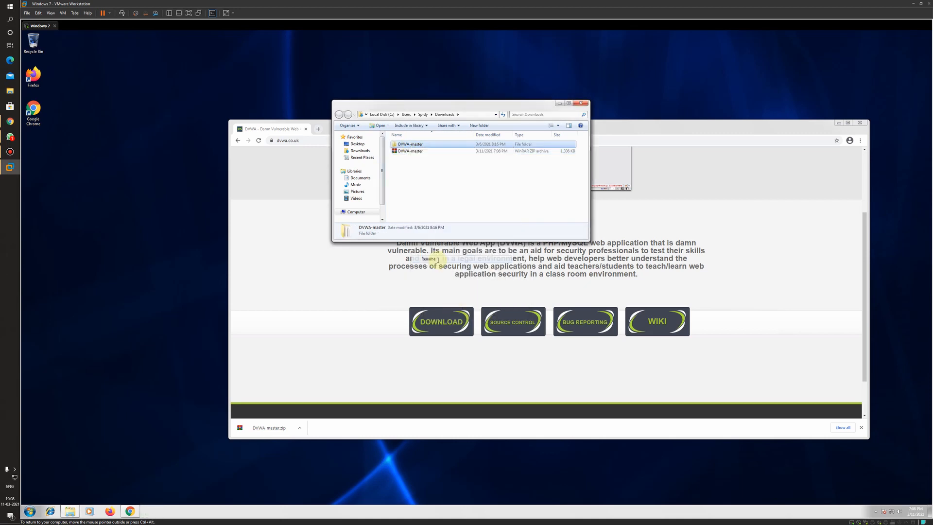
{"action": "type", "text": "dvw"}
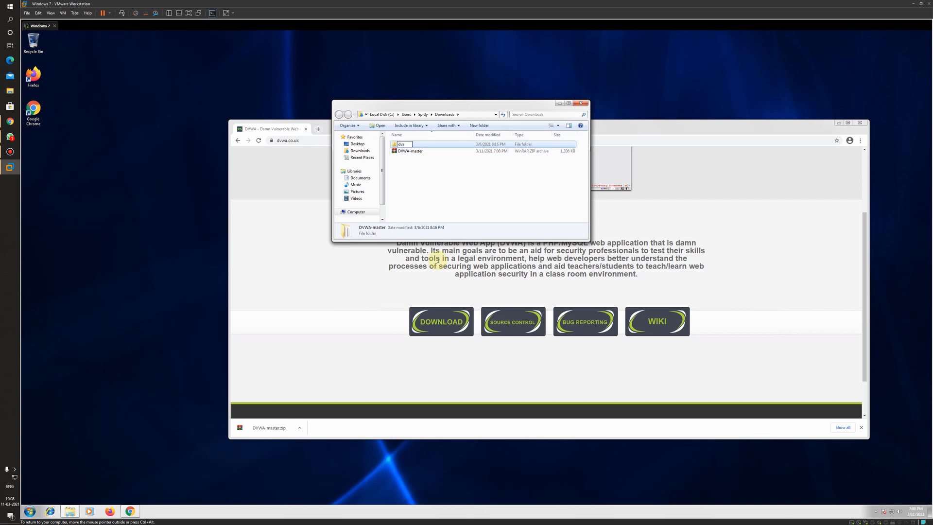
{"action": "type", "text": "a"}
{"action": "key", "text": "Return"}
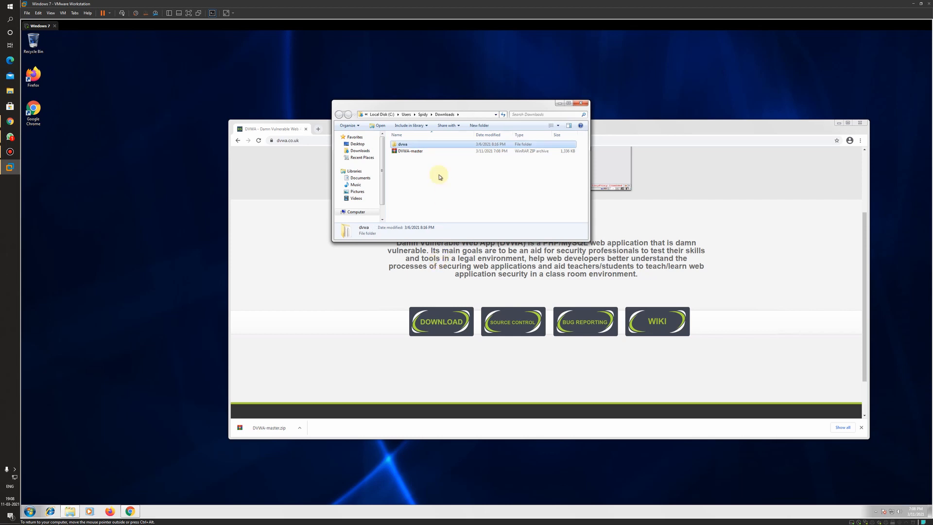
Step: In the dvwa folder's config subfolder, rename config.inc.php.dist to config.inc.php and accept the extension change
{"action": "double_click", "coordinate": [413, 144]}
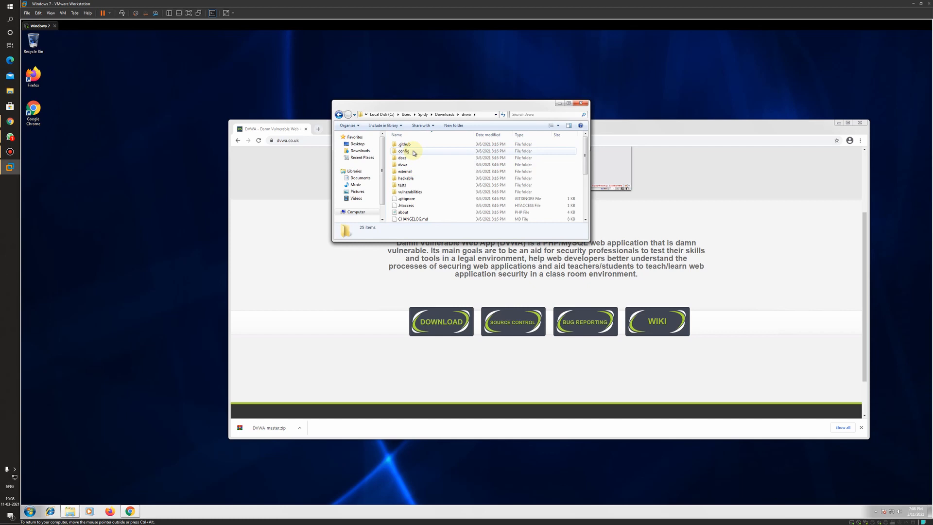
{"action": "double_click", "coordinate": [414, 152]}
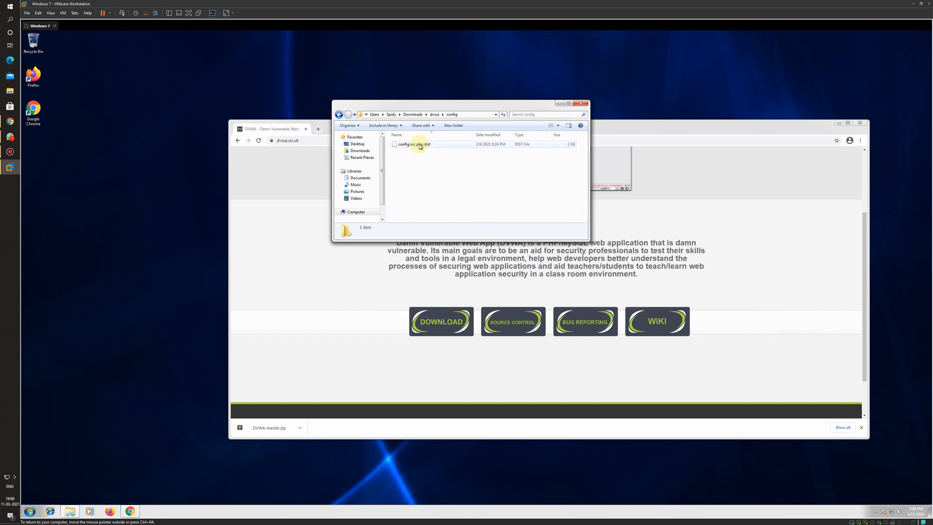
{"action": "left_click", "coordinate": [400, 147]}
{"action": "right_click", "coordinate": [410, 145]}
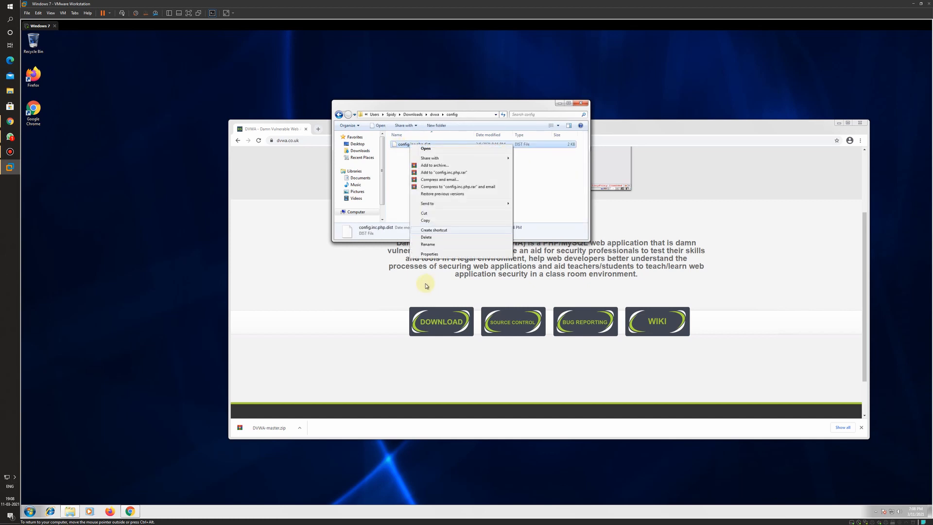
{"action": "left_click", "coordinate": [429, 244]}
{"action": "left_click", "coordinate": [438, 146]}
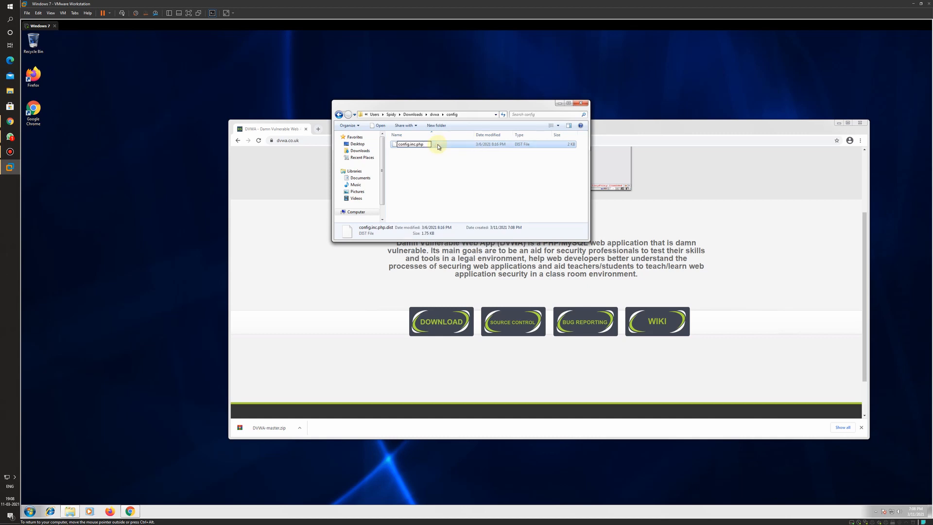
{"action": "key", "text": "Return"}
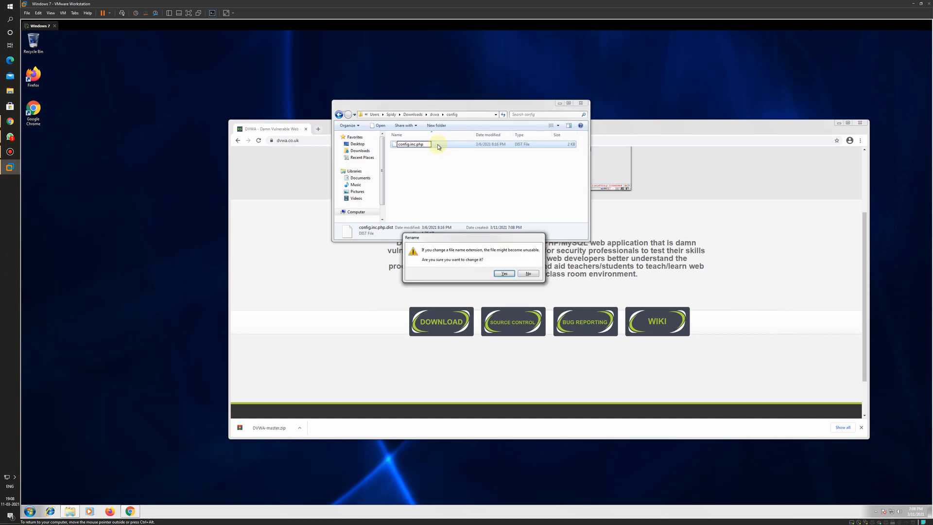
{"action": "left_click", "coordinate": [504, 273]}
Step: Open config.inc.php for editing, empty the db_password value between its quotes, then save and close the file
{"action": "right_click", "coordinate": [409, 148]}
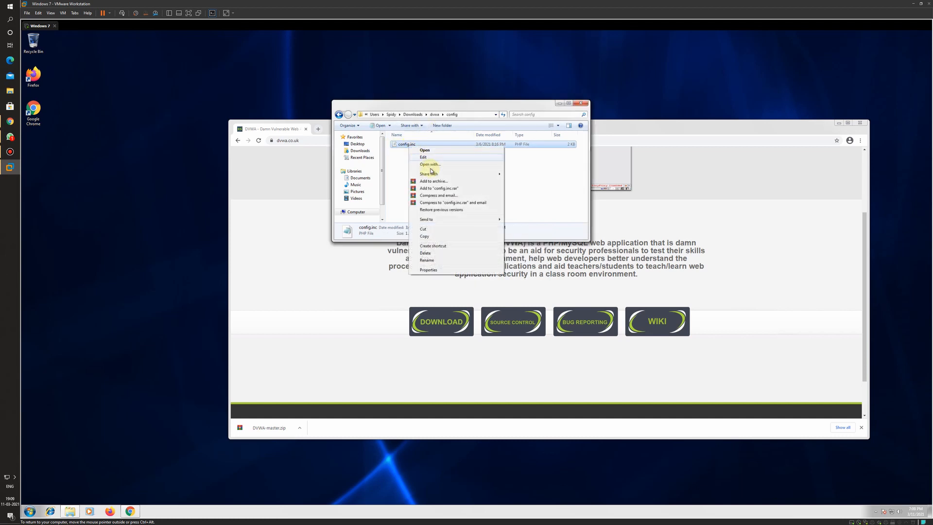
{"action": "left_click", "coordinate": [425, 150]}
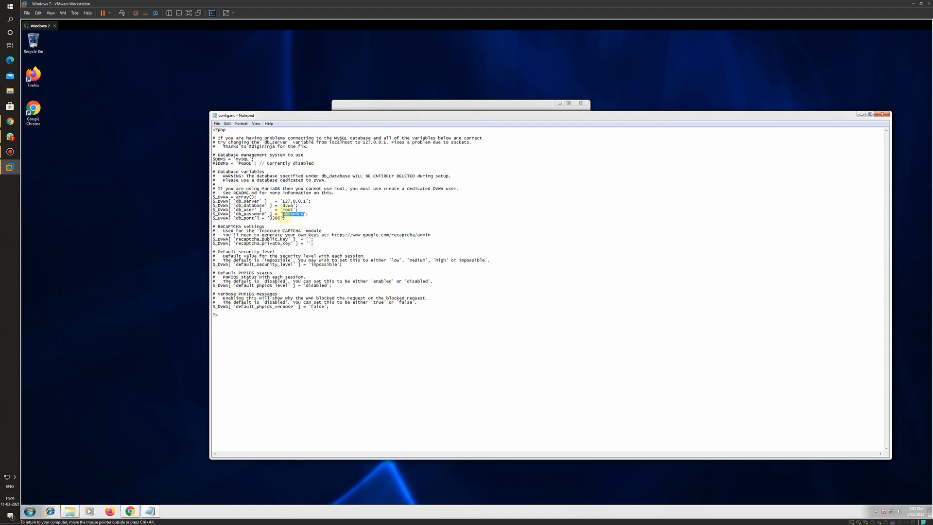
{"action": "key", "text": "BackSpace"}
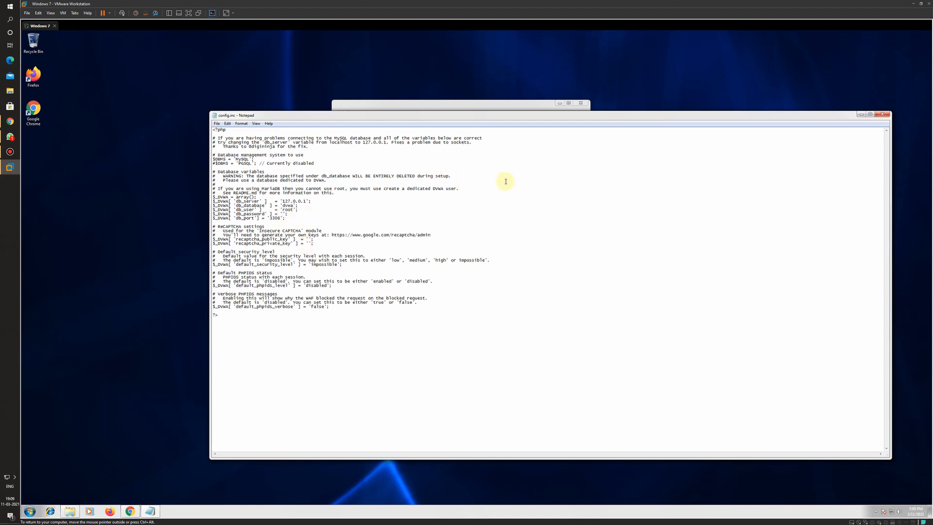
{"action": "left_click", "coordinate": [882, 113]}
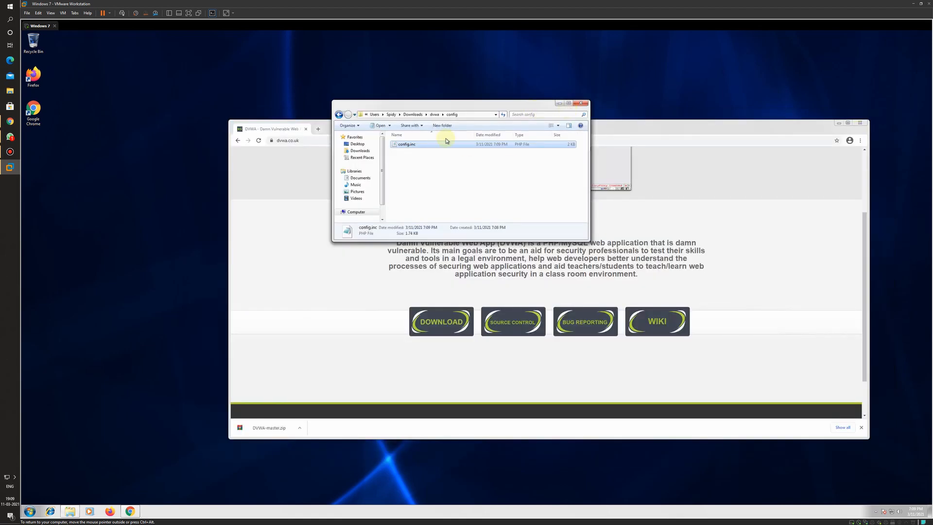
Step: Return to Downloads, copy the dvwa folder, and go to the xampp folder on Local Disk (C:)
{"action": "left_click", "coordinate": [339, 114]}
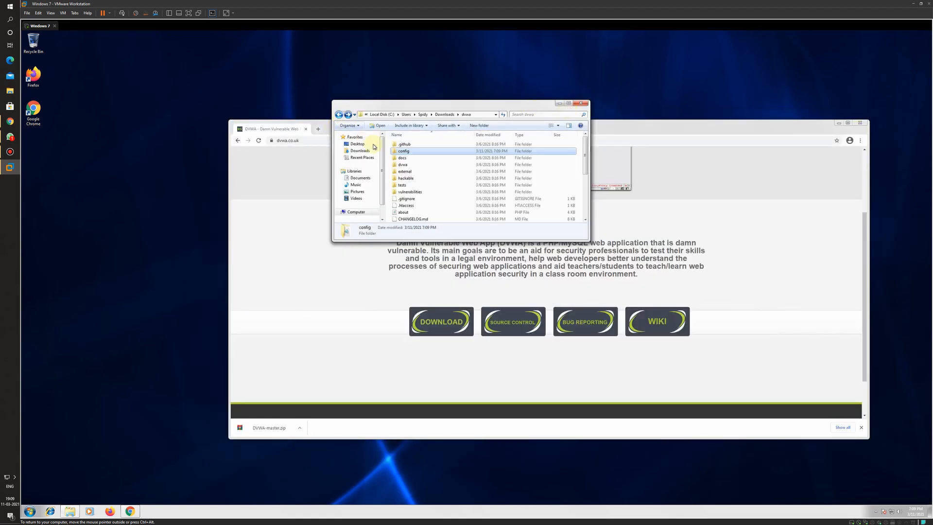
{"action": "left_click", "coordinate": [338, 115]}
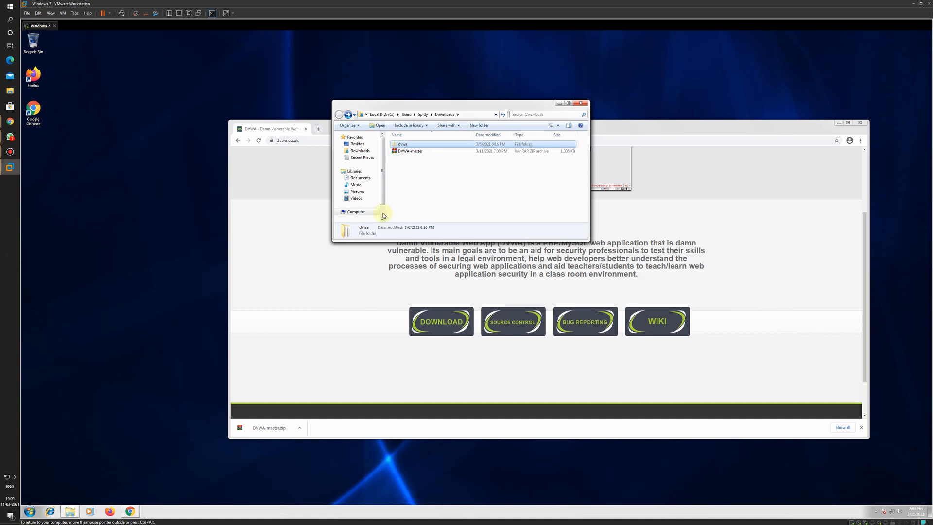
{"action": "left_click", "coordinate": [355, 212]}
{"action": "double_click", "coordinate": [419, 157]}
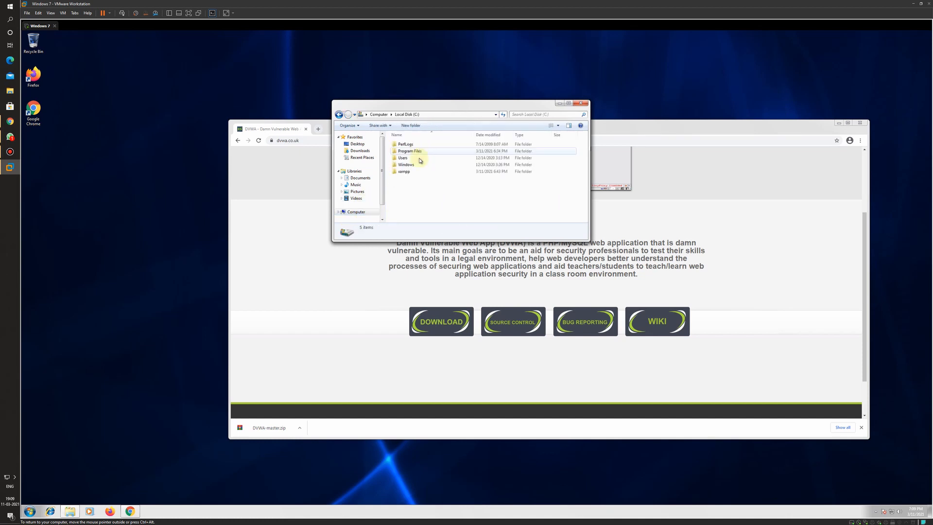
{"action": "double_click", "coordinate": [406, 172]}
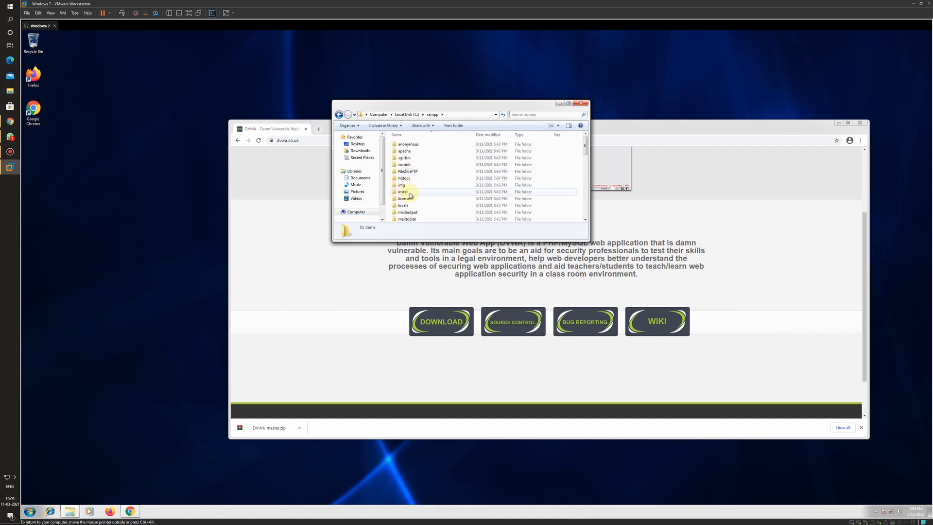
Step: Search for "xampp download" in a new browser tab and view the Windows versions on the Apache Friends download page
{"action": "left_click", "coordinate": [290, 318]}
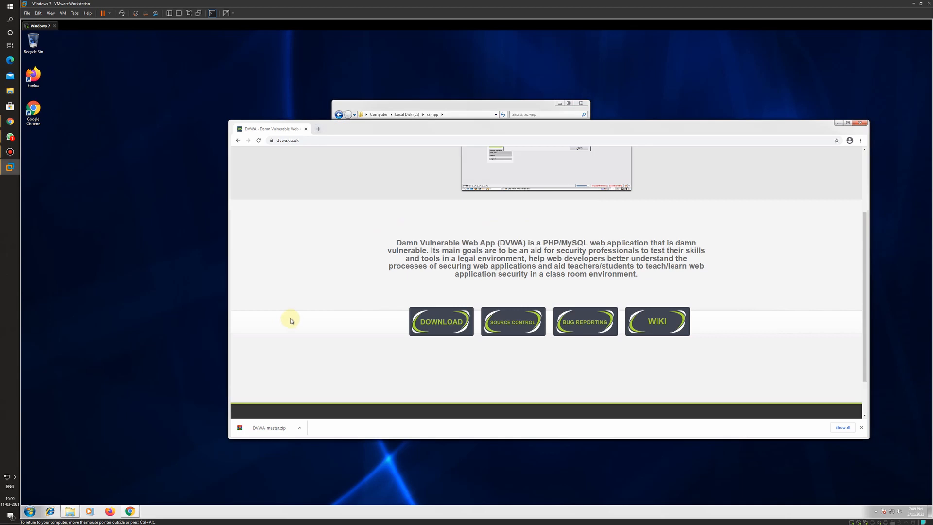
{"action": "left_click", "coordinate": [318, 129]}
{"action": "type", "text": "xam"}
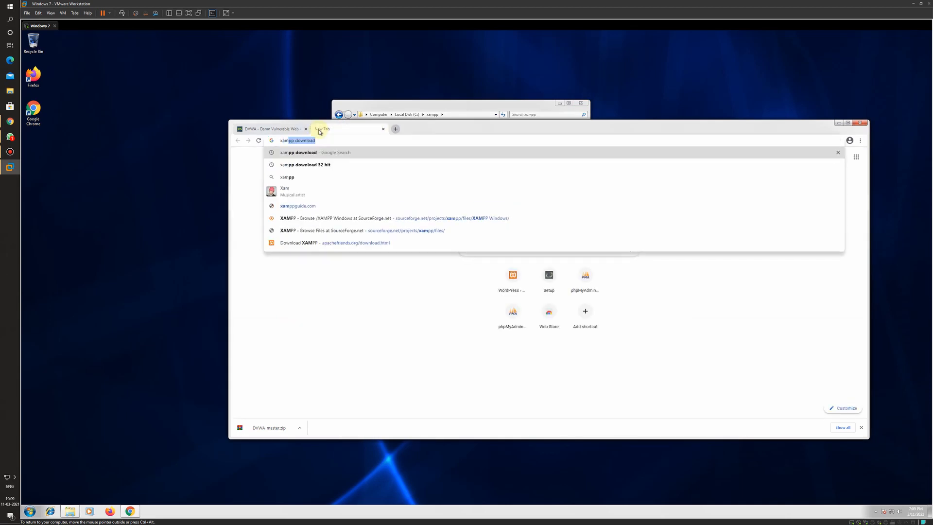
{"action": "key", "text": "Return"}
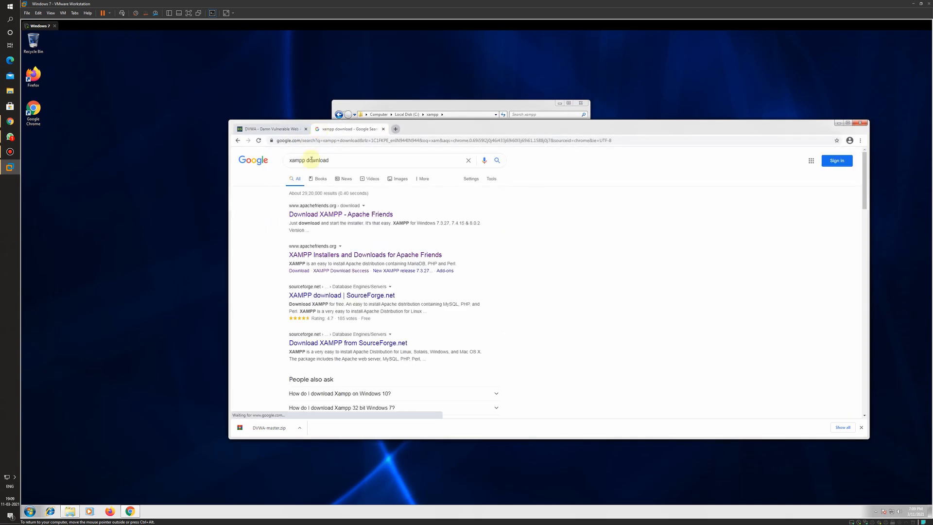
{"action": "left_click", "coordinate": [364, 215]}
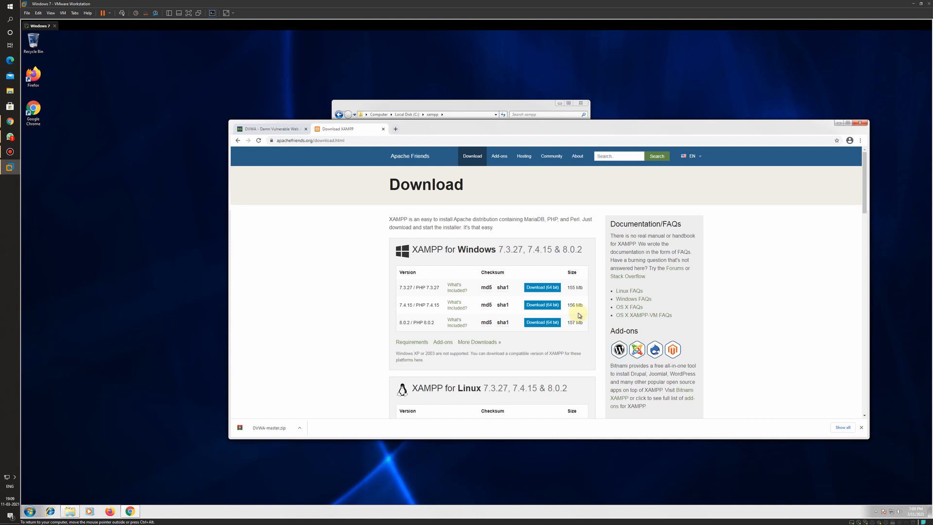
Step: Back in the file window, paste the copied dvwa folder into C:\xampp\htdocs
{"action": "left_click", "coordinate": [457, 103]}
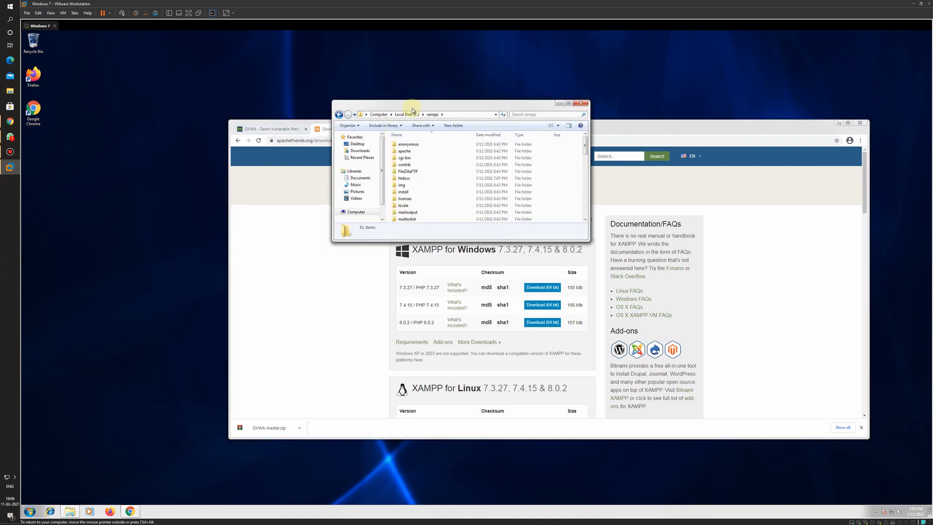
{"action": "left_click", "coordinate": [411, 180]}
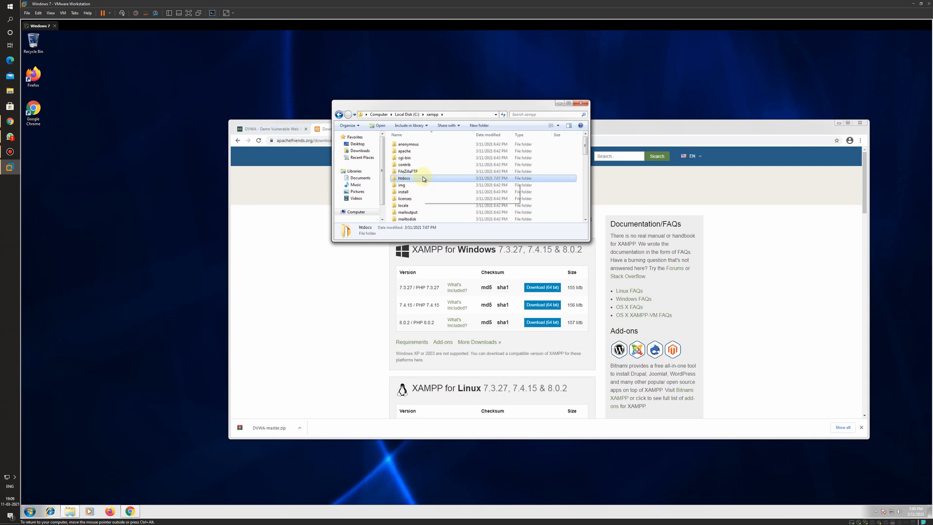
{"action": "double_click", "coordinate": [423, 179]}
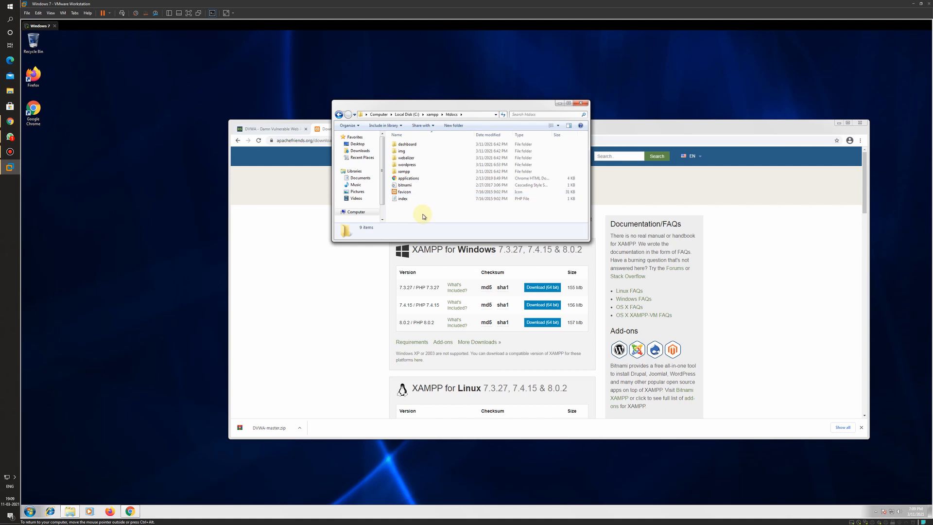
{"action": "key", "text": "ctrl+v"}
{"action": "left_click", "coordinate": [424, 220]}
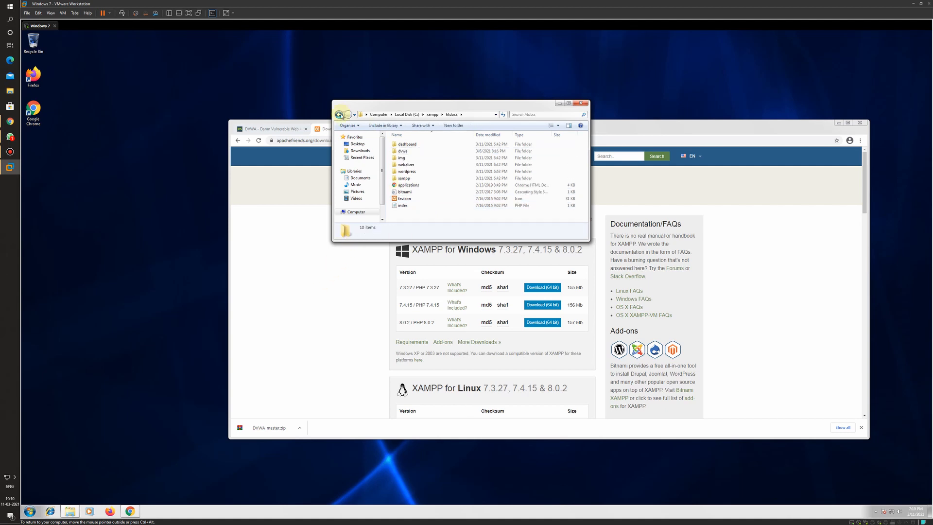
Step: Launch the xampp-control application from the xampp folder and start the Apache and MySQL modules
{"action": "left_click", "coordinate": [339, 114]}
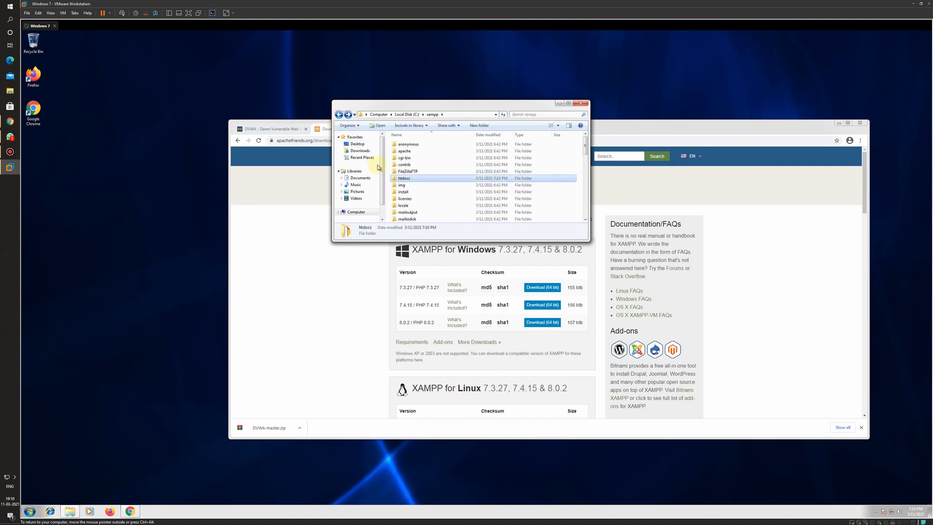
{"action": "scroll", "coordinate": [448, 202], "scroll_direction": "down", "scroll_amount": 10}
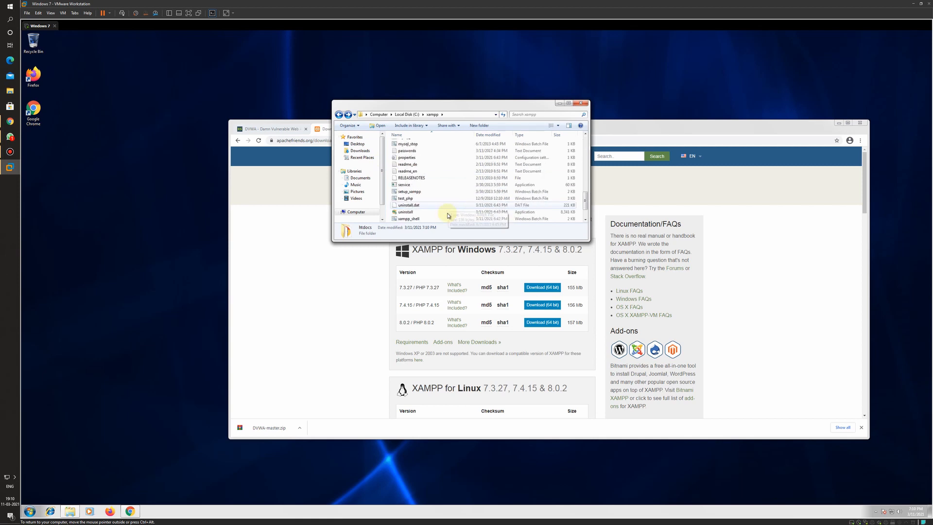
{"action": "scroll", "coordinate": [447, 215], "scroll_direction": "down", "scroll_amount": 2}
{"action": "double_click", "coordinate": [447, 213]}
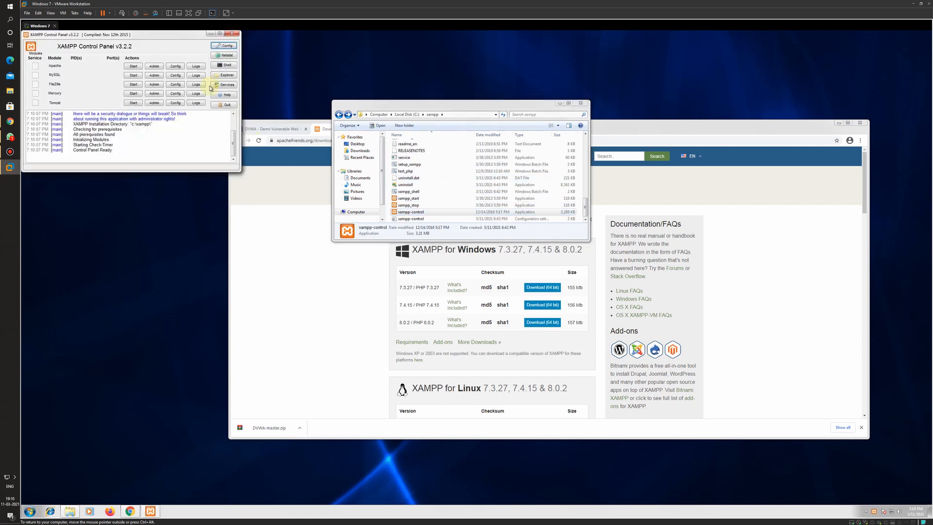
{"action": "left_click", "coordinate": [137, 67]}
{"action": "left_click", "coordinate": [134, 76]}
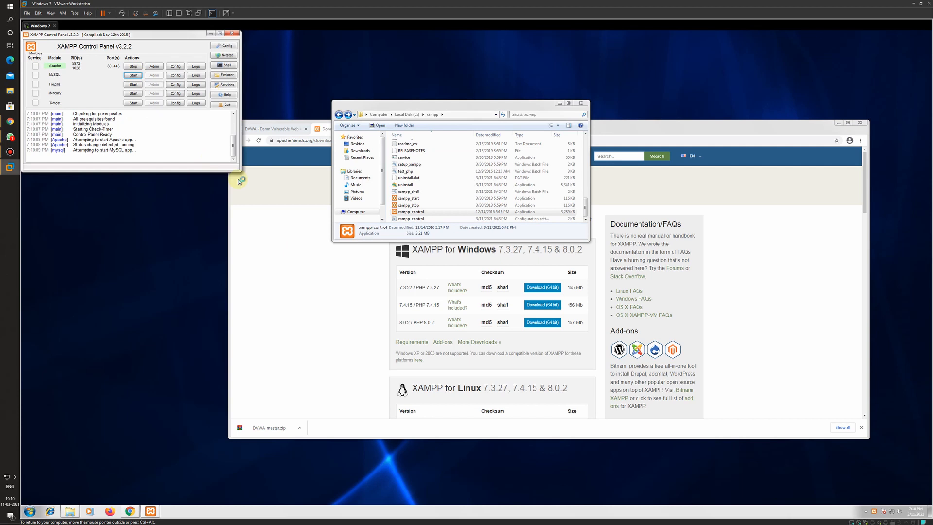
Step: Switch to the Chrome window, load localhost/dvwa in a new tab, and view the Setup Check section of the Database Setup page
{"action": "left_click", "coordinate": [312, 258]}
{"action": "left_click", "coordinate": [395, 129]}
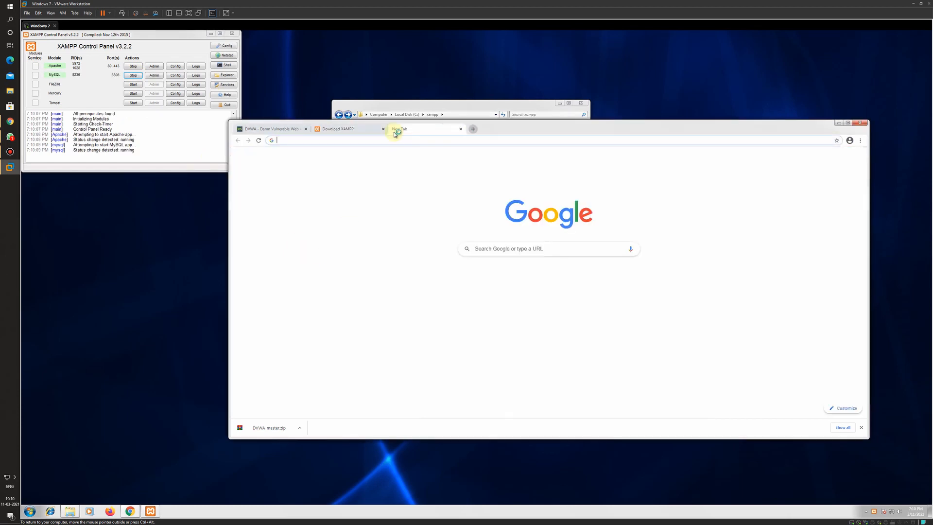
{"action": "type", "text": "lo"}
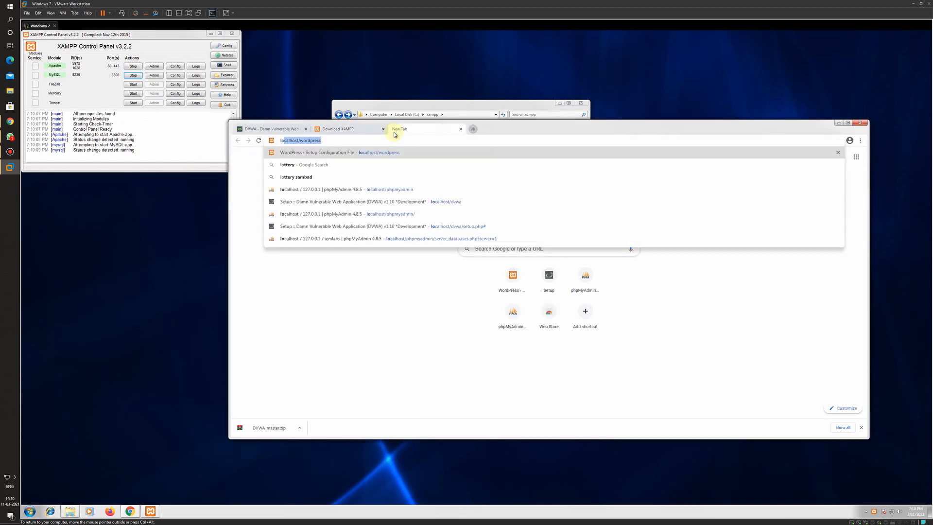
{"action": "type", "text": "cals"}
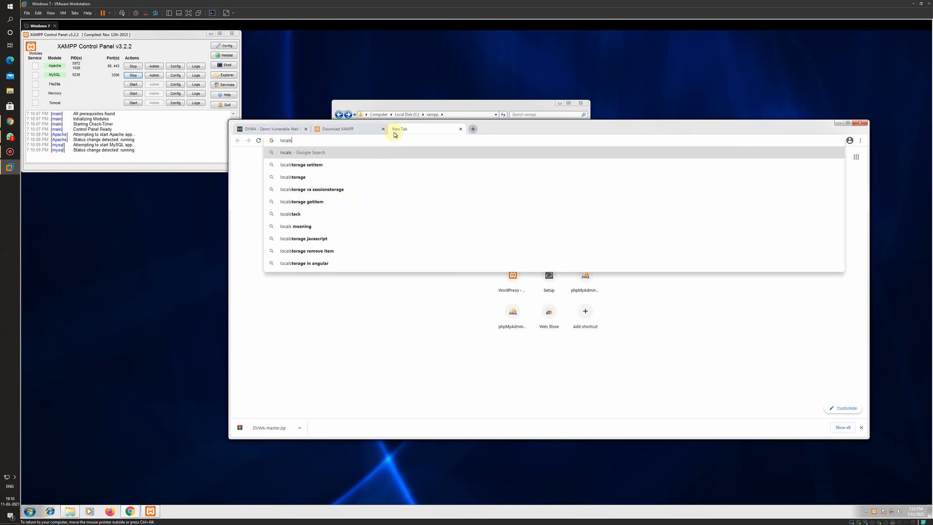
{"action": "key", "text": "BackSpace"}
{"action": "type", "text": "host/"}
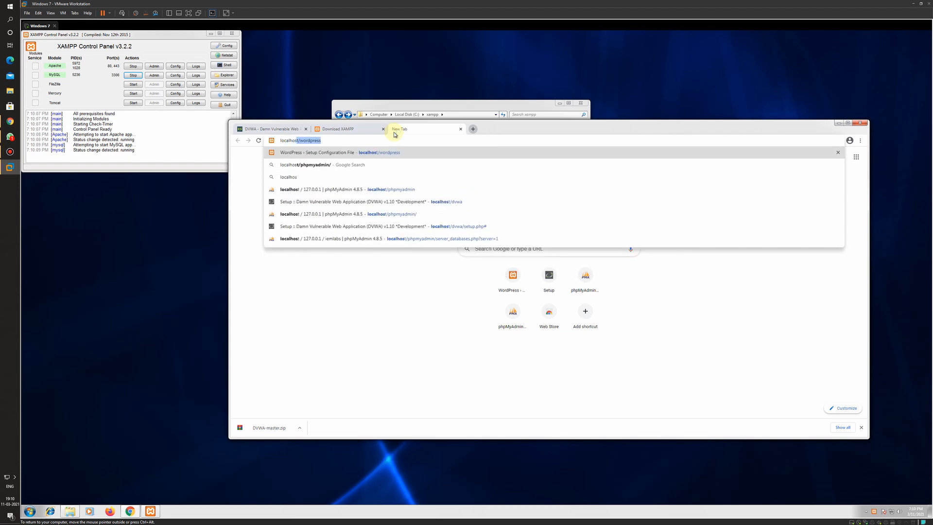
{"action": "type", "text": "dvwa"}
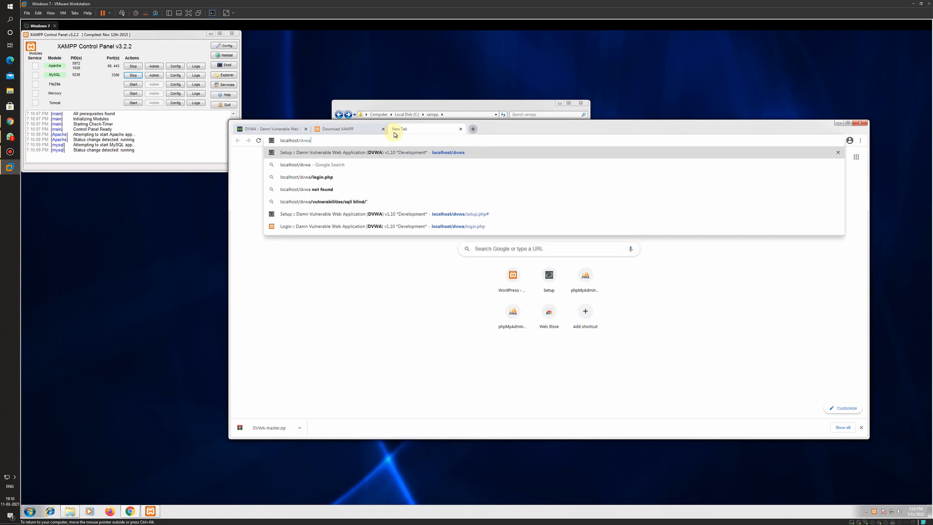
{"action": "key", "text": "Return"}
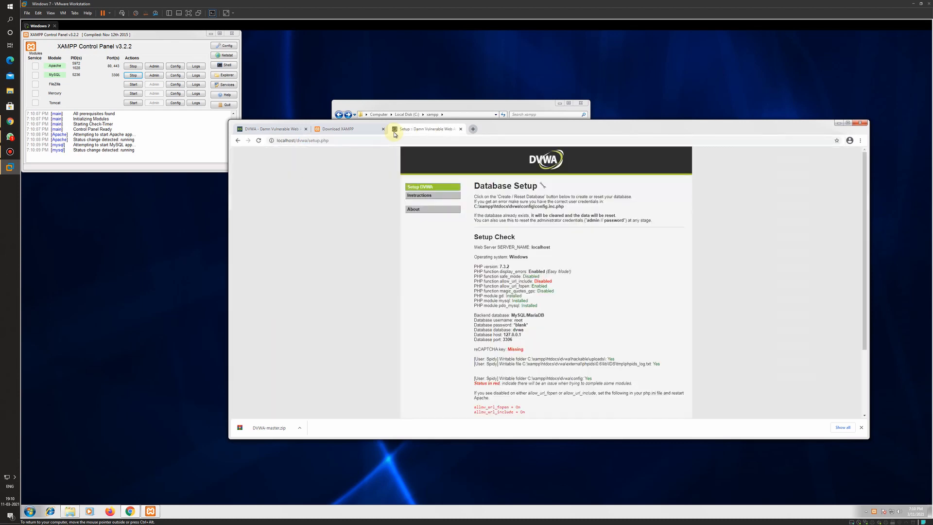
{"action": "scroll", "coordinate": [578, 318], "scroll_direction": "down", "scroll_amount": 2}
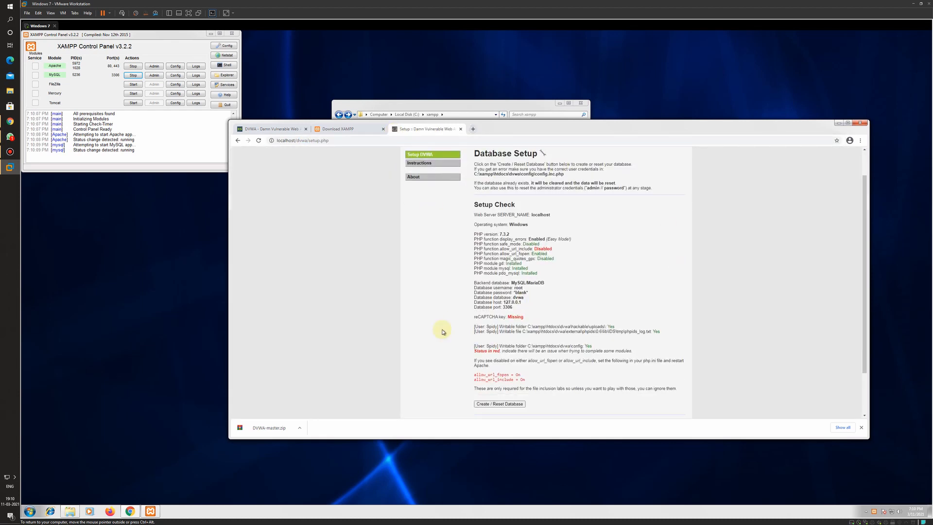
{"action": "scroll", "coordinate": [566, 268], "scroll_direction": "down", "scroll_amount": 3}
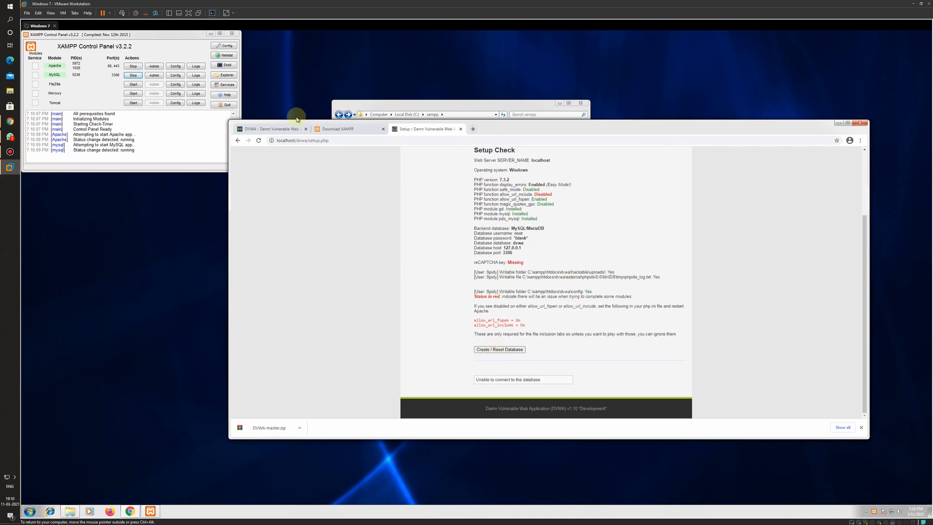
Step: Open the phpMyAdmin home page at localhost/phpmyadmin/ in another new browser tab
{"action": "left_click", "coordinate": [473, 128]}
{"action": "type", "text": "php"}
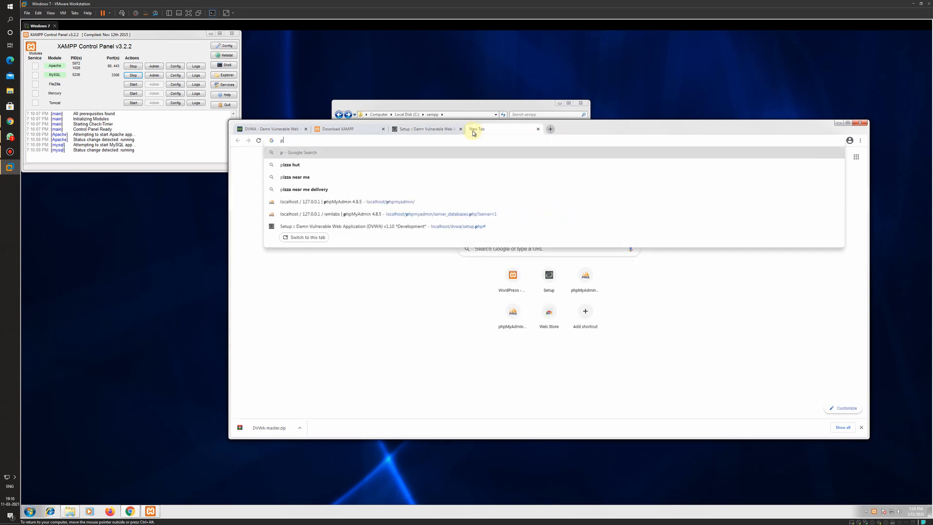
{"action": "key", "text": "Down"}
{"action": "key", "text": "Down"}
{"action": "key", "text": "Down"}
{"action": "key", "text": "Down"}
{"action": "key", "text": "Down"}
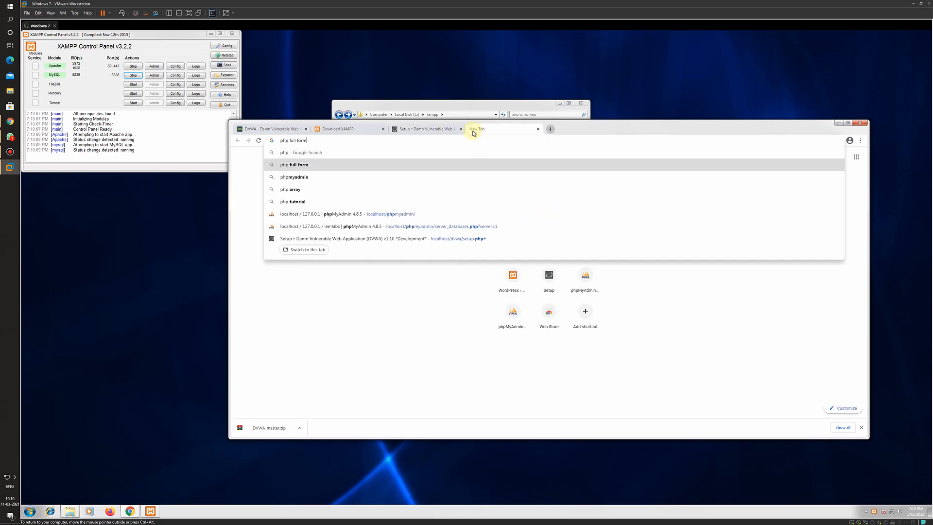
{"action": "key", "text": "Return"}
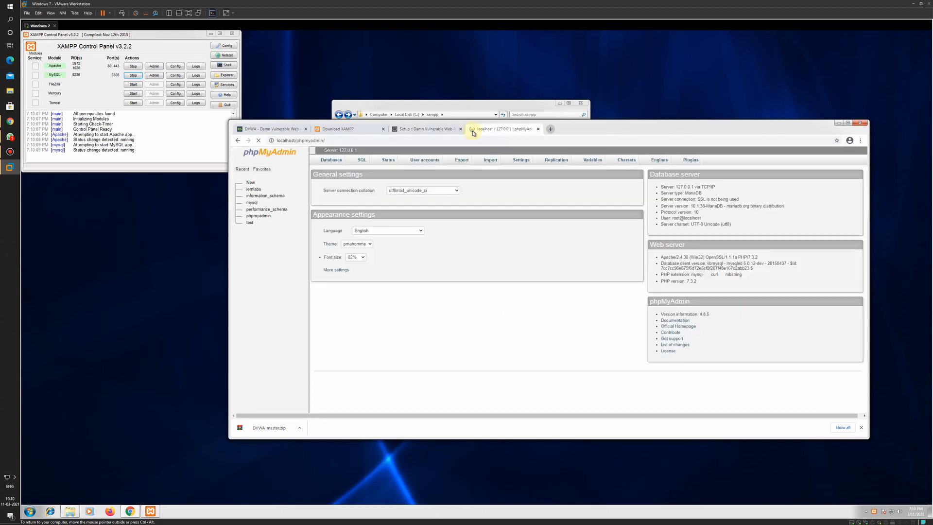
Step: Create a new database named dvwa in phpMyAdmin, with the latin1_swedish_ci collation
{"action": "left_click", "coordinate": [324, 160]}
{"action": "left_click", "coordinate": [339, 213]}
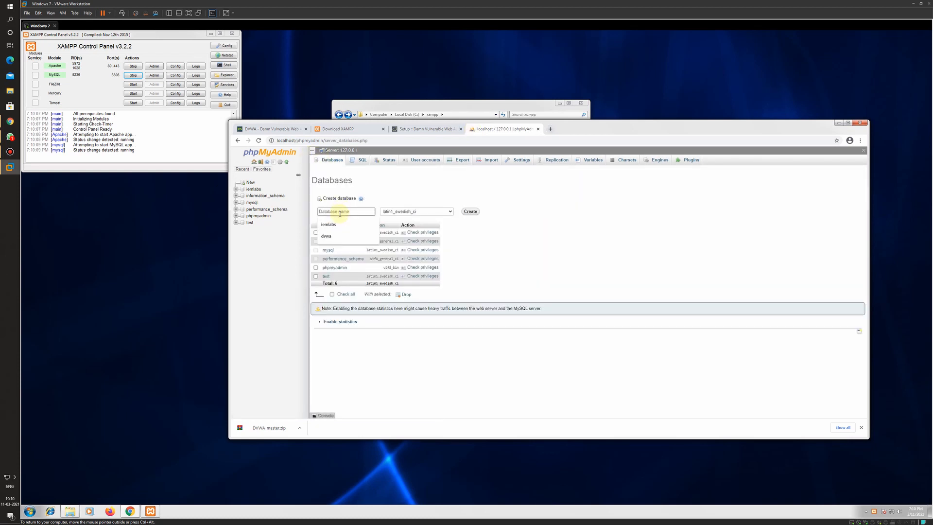
{"action": "type", "text": "dvwa"}
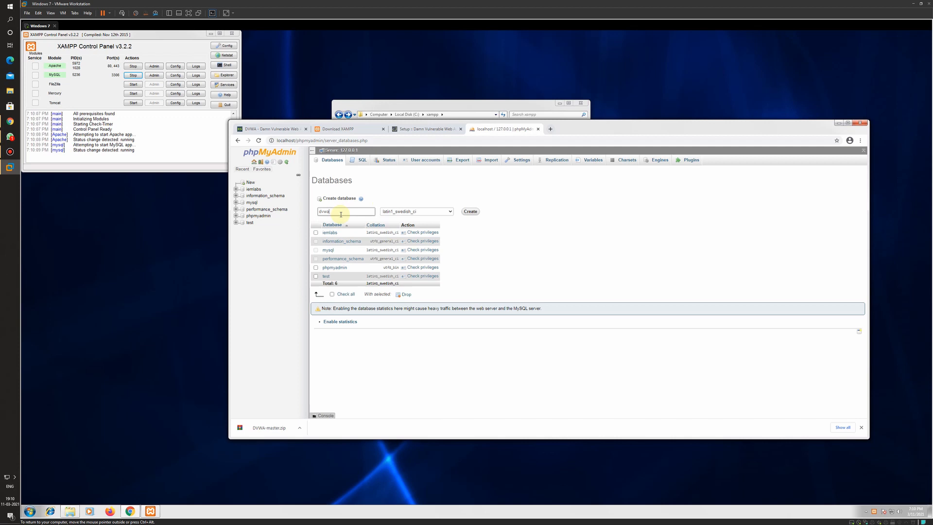
{"action": "left_click", "coordinate": [478, 216]}
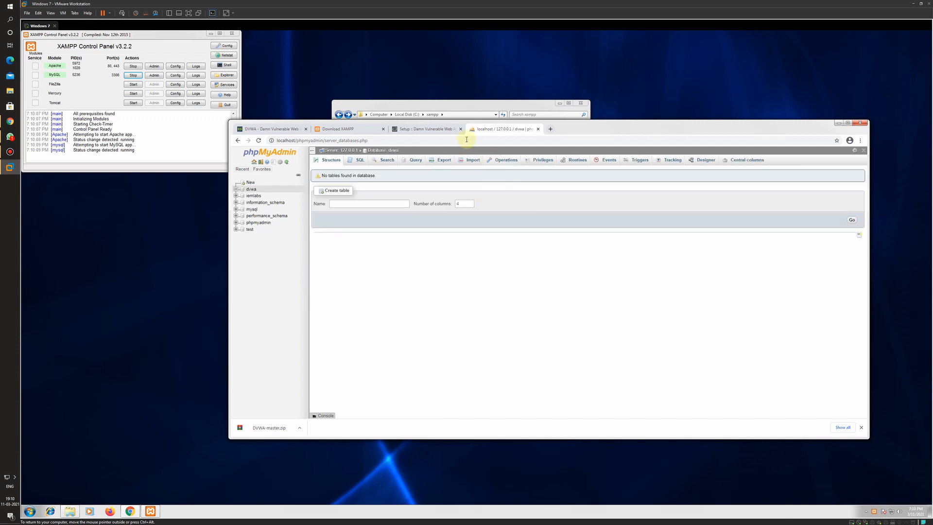
Step: Return to the DVWA setup page, create the database with Create / Reset Database, and proceed to the login page
{"action": "left_click", "coordinate": [420, 129]}
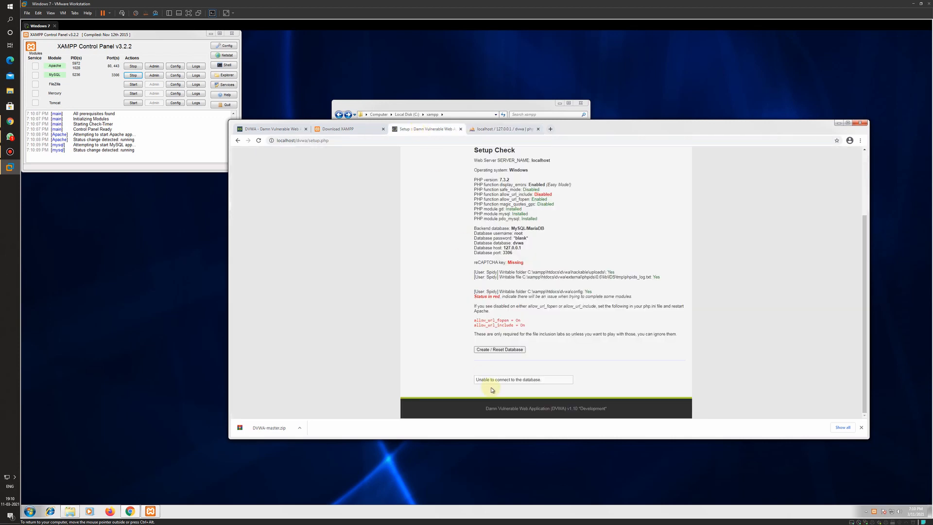
{"action": "left_click", "coordinate": [490, 350]}
{"action": "scroll", "coordinate": [503, 357], "scroll_direction": "down", "scroll_amount": 5}
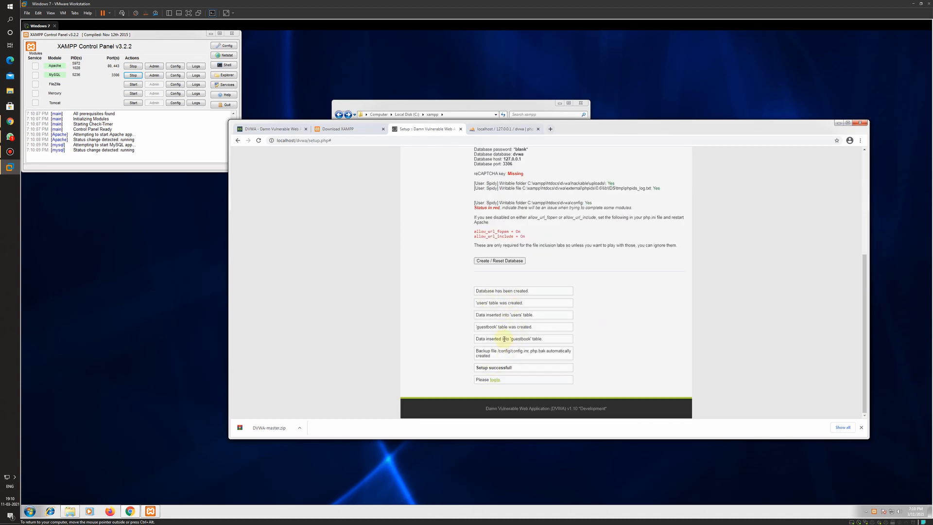
{"action": "left_click", "coordinate": [494, 380]}
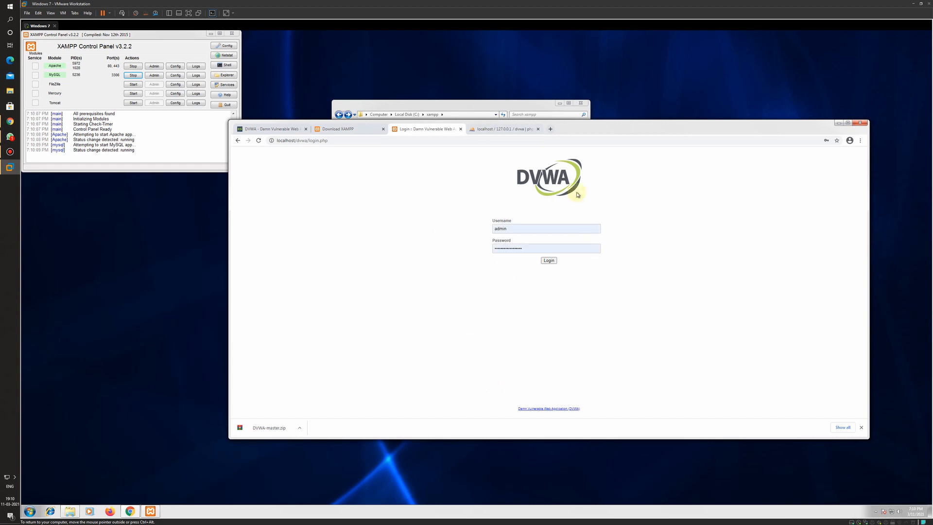
Step: Replace the prefilled password with the DVWA account password and log in with the username admin
{"action": "left_click", "coordinate": [513, 230]}
{"action": "left_click", "coordinate": [461, 254]}
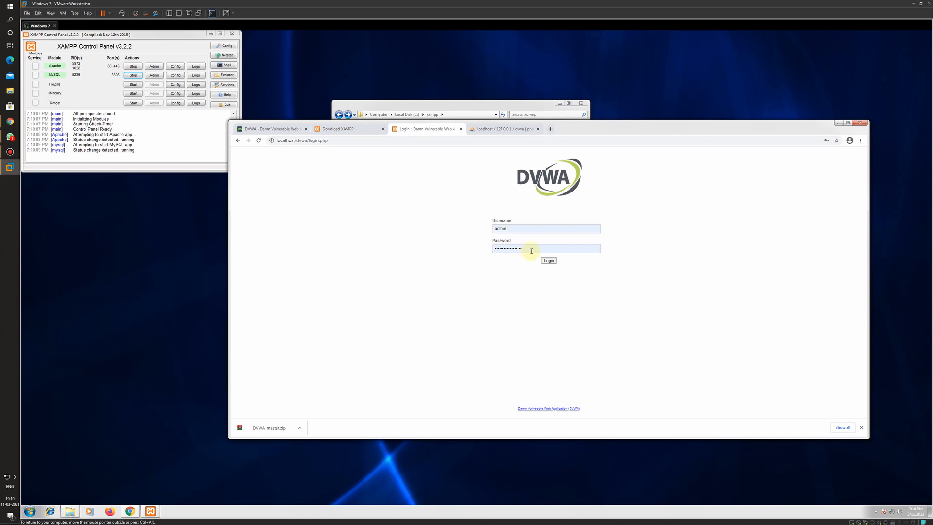
{"action": "left_click_drag", "start_coordinate": [532, 250], "coordinate": [444, 263]}
{"action": "type", "text": "pa"}
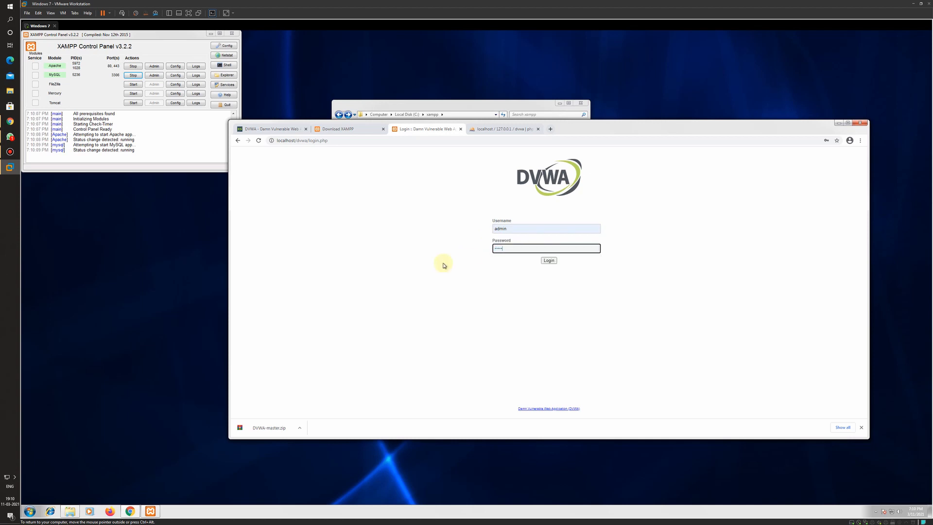
{"action": "key", "text": "Return"}
{"action": "left_click_drag", "start_coordinate": [529, 251], "coordinate": [434, 264]}
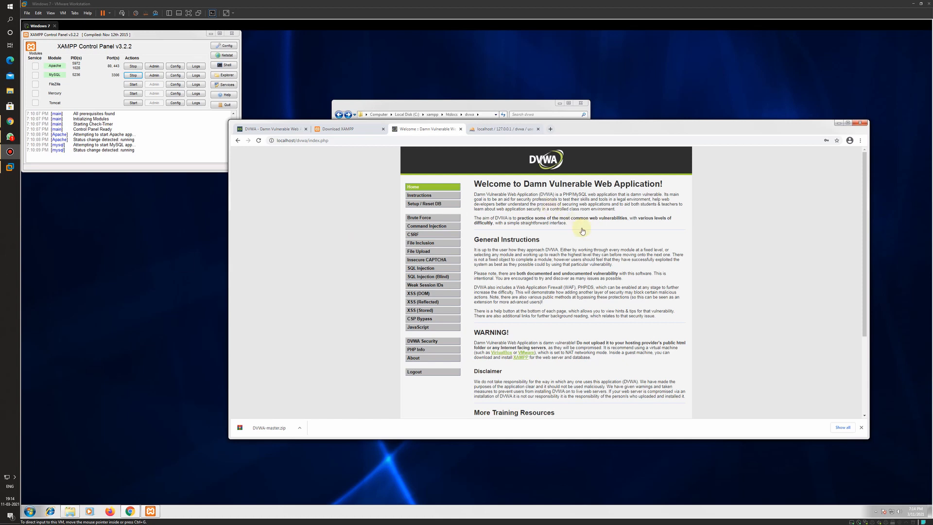
Step: Look over the DVWA welcome page, including the general instructions, the list of vulnerability modules and the login details at its end
{"action": "scroll", "coordinate": [586, 250], "scroll_direction": "down", "scroll_amount": 3}
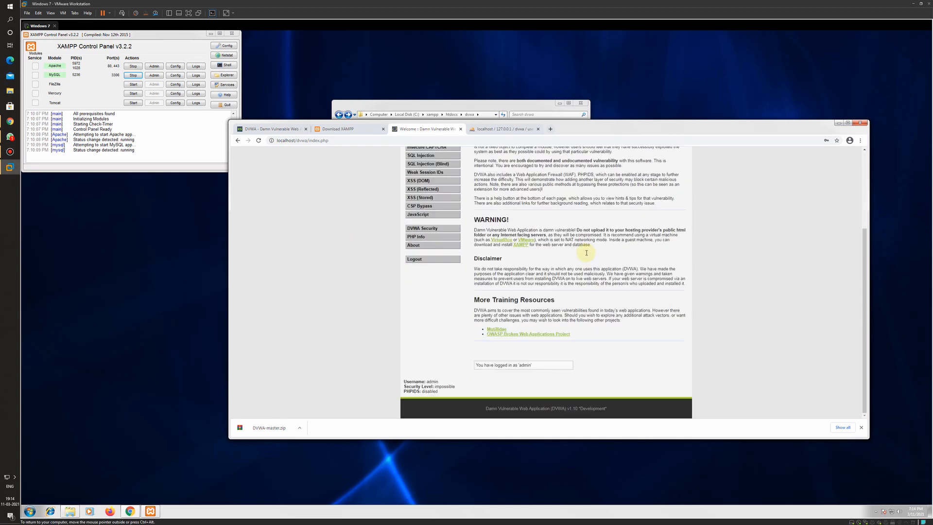
{"action": "scroll", "coordinate": [587, 255], "scroll_direction": "up", "scroll_amount": 3}
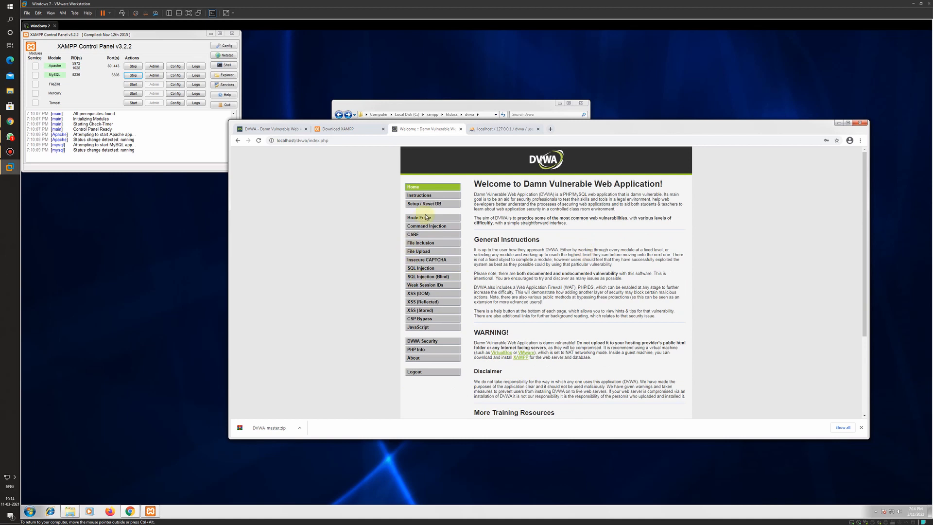
{"action": "scroll", "coordinate": [436, 342], "scroll_direction": "down", "scroll_amount": 3}
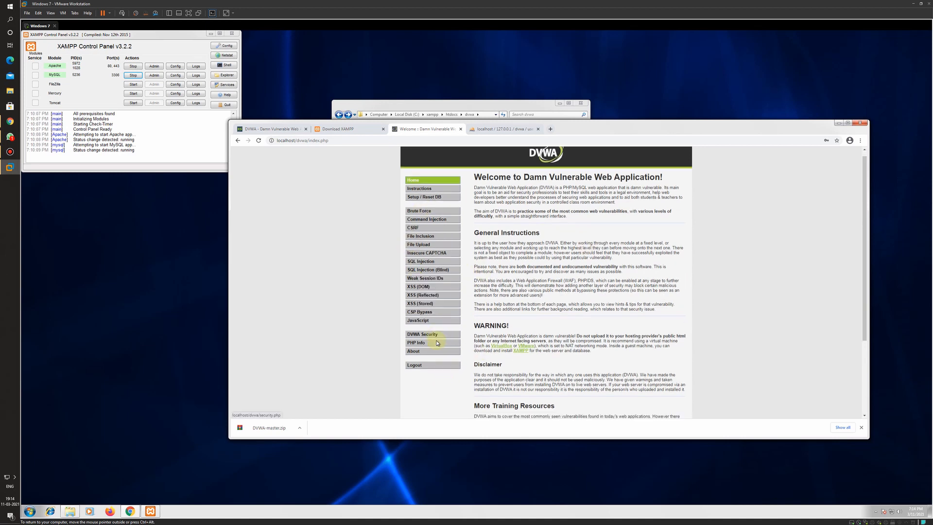
{"action": "scroll", "coordinate": [484, 359], "scroll_direction": "up", "scroll_amount": 3}
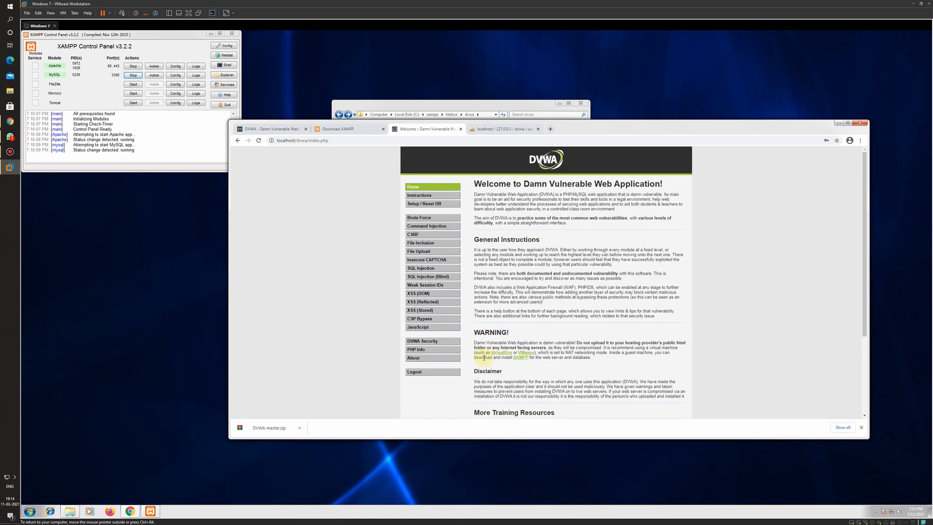